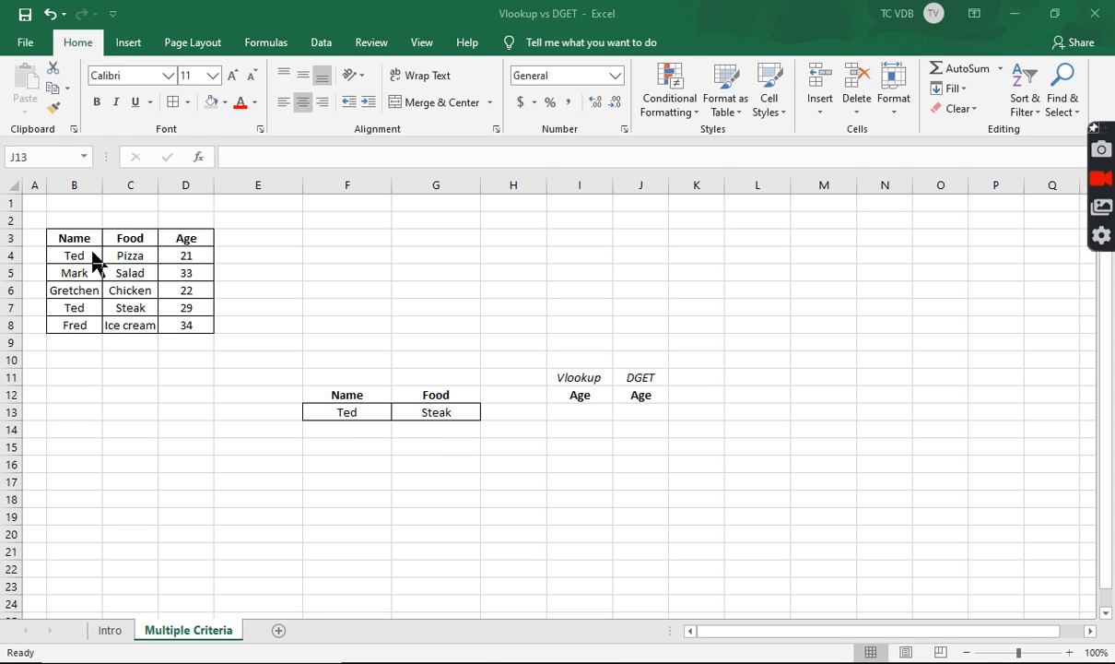
Enter a VLOOKUP in I13 that looks up F13 in $B$3:$D$8 and returns column 3 with an exact match (FALSE)
click(587, 412)
text(=vl)
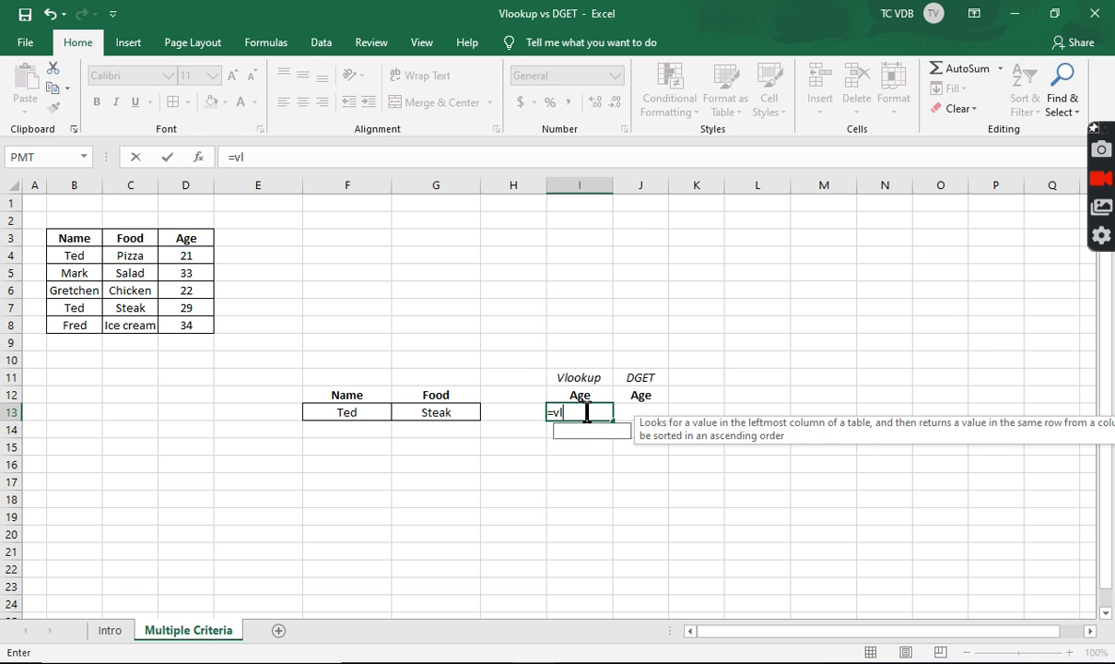
key(Tab)
click(351, 411)
text(,)
drag(79, 238, 198, 334)
key(F4)
text(,3,)
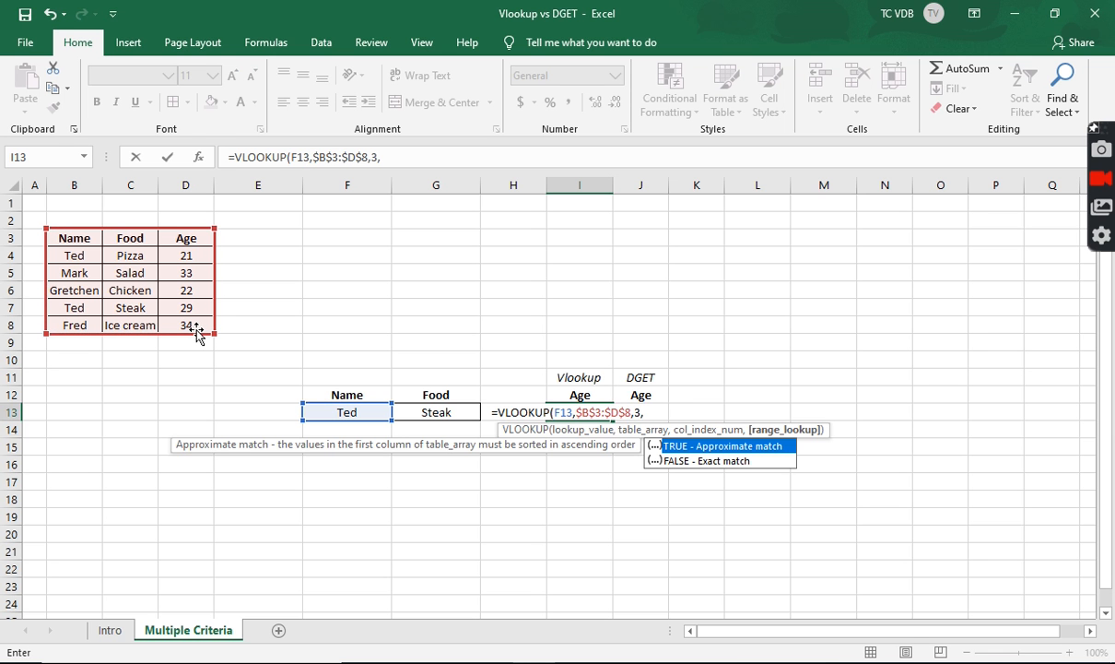
text(false)
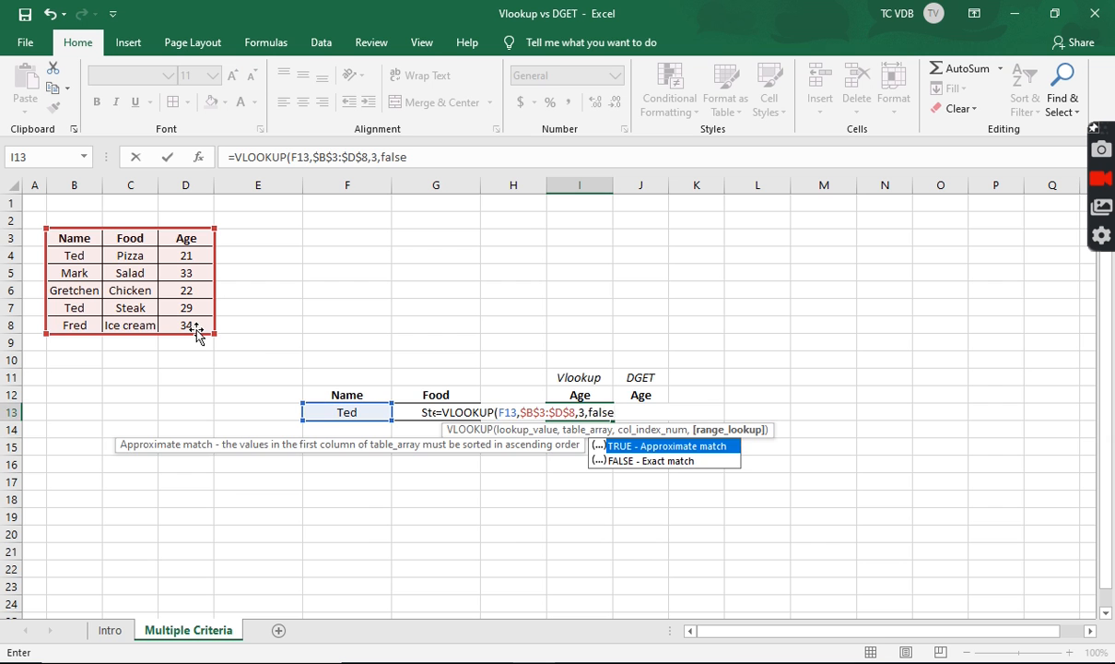
text())
key(Return)
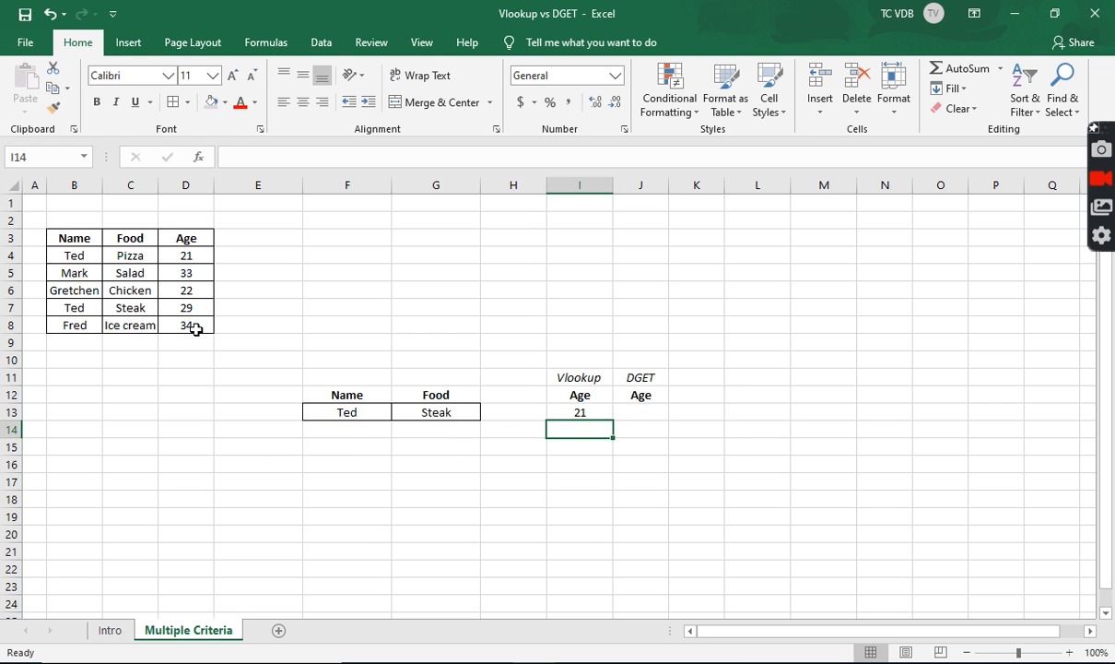
Enter a DGET formula in J13 using database $B$3:$D$8, field 3 and criteria range F12:G13
click(557, 409)
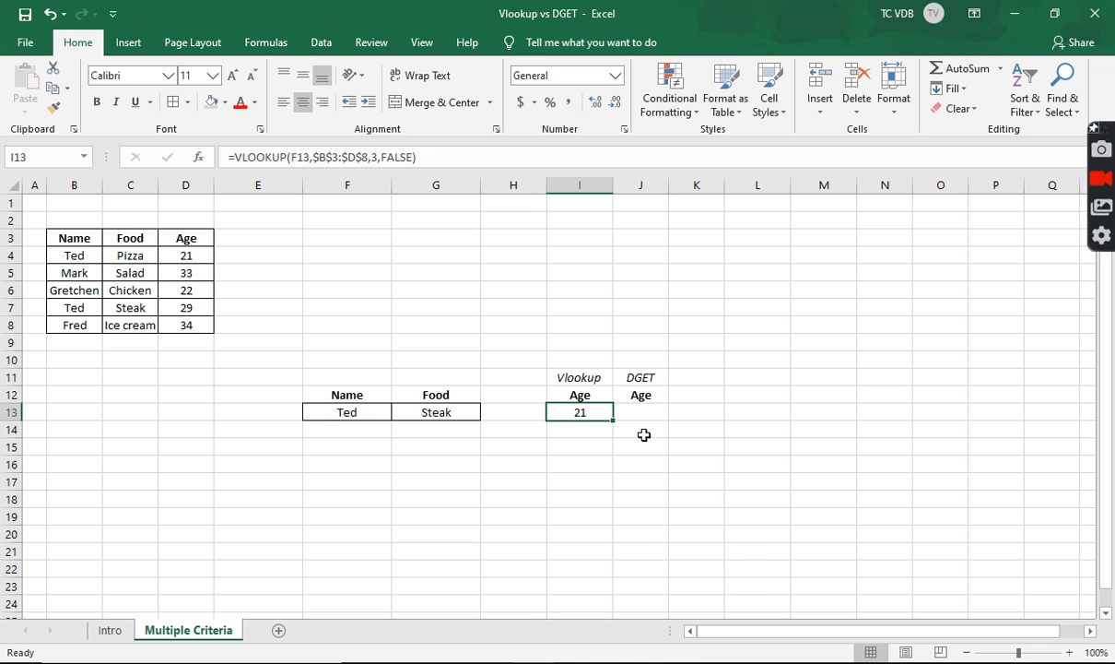
key(Right)
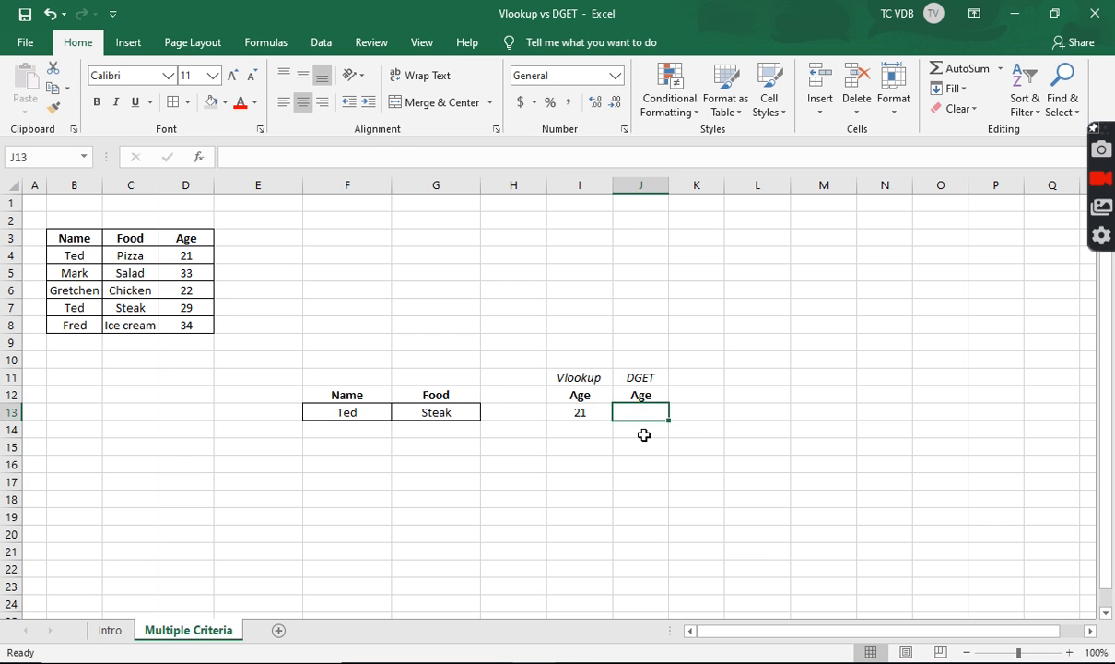
text(=dge)
key(Tab)
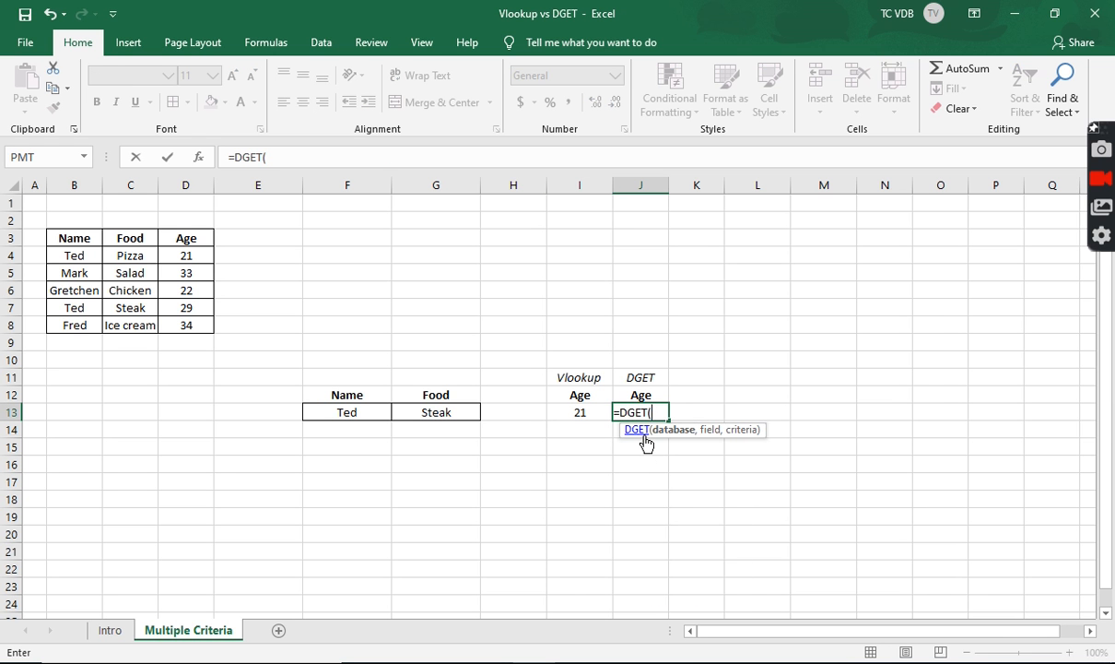
drag(78, 242, 181, 324)
key(F4)
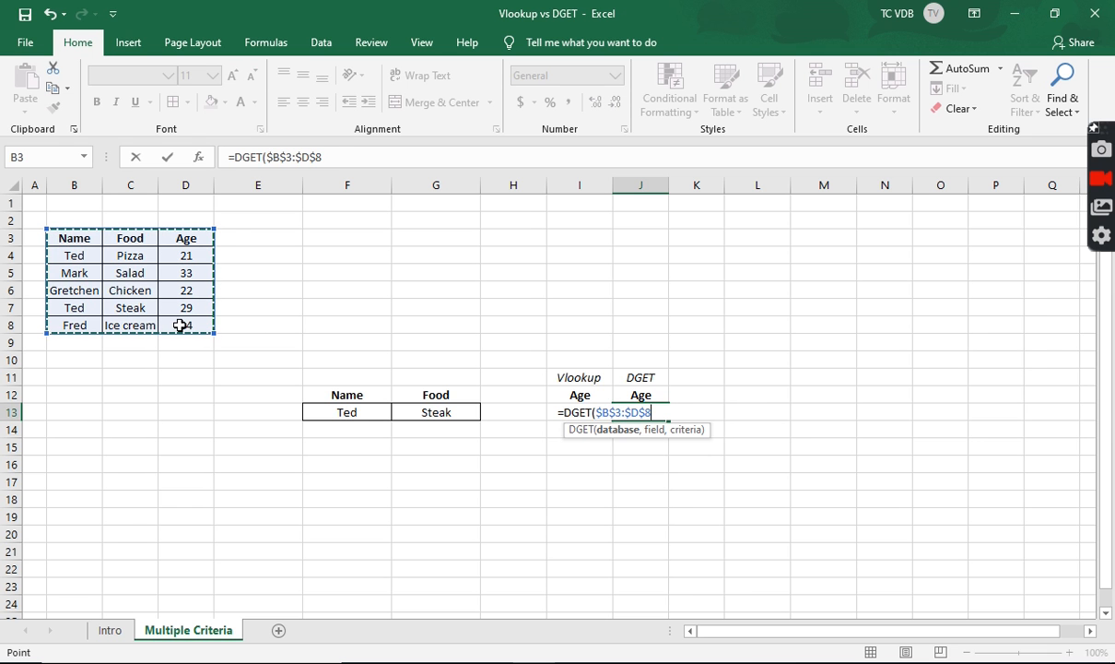
text(,)
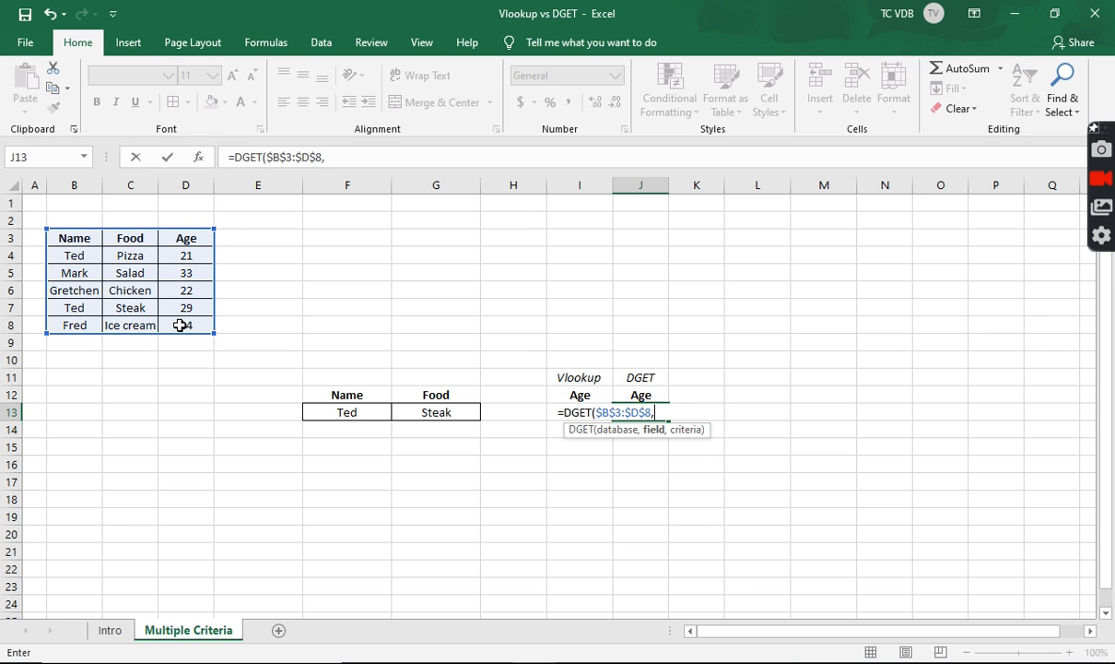
text(3,)
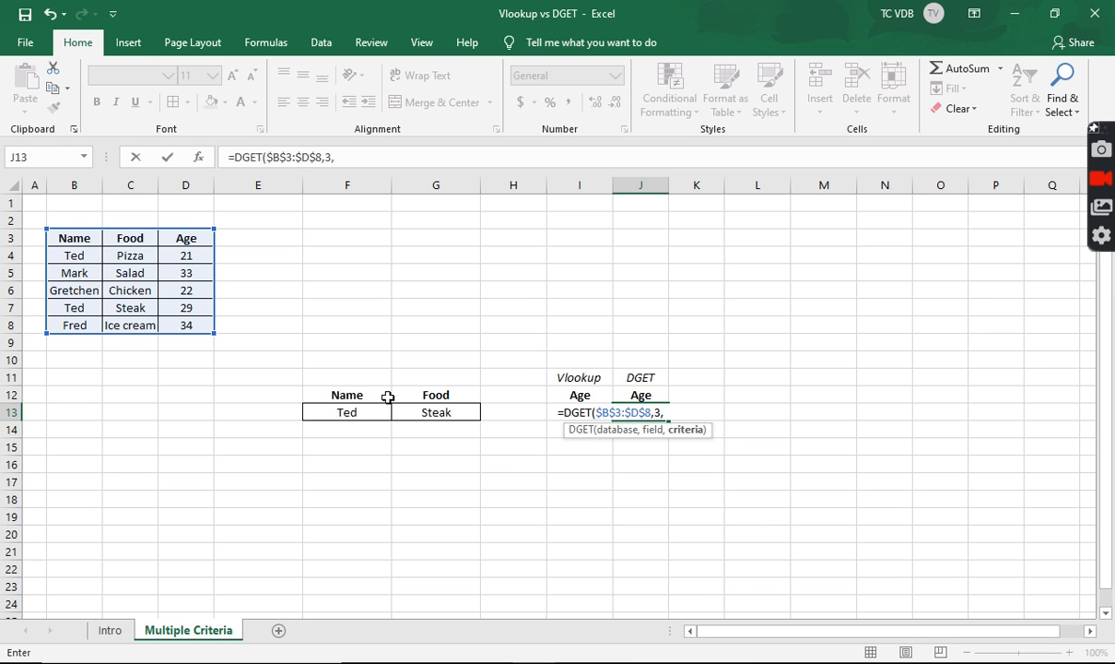
drag(387, 396, 433, 405)
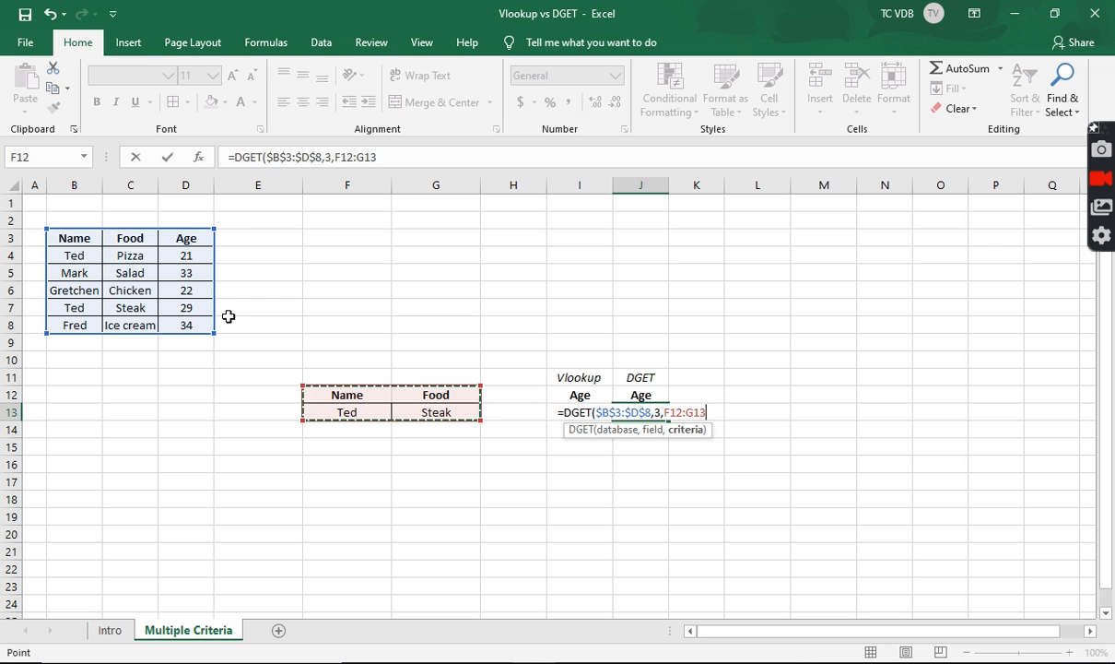
key(Return)
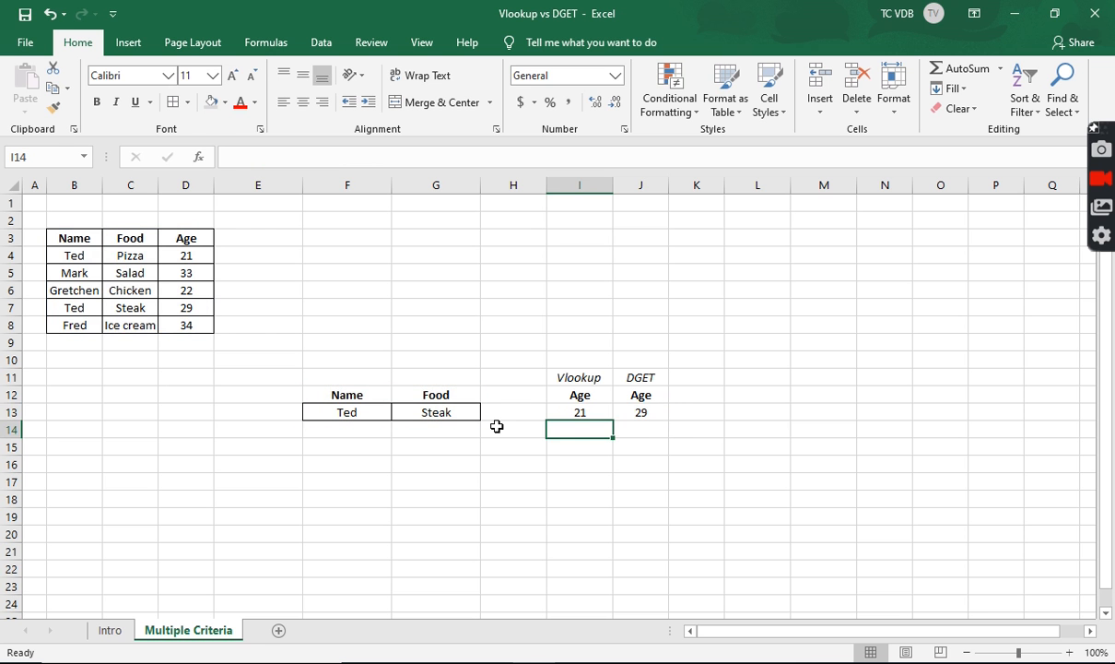
Compare the DGET formula in J13 with the VLOOKUP formula in I13 and inspect the VLOOKUP's arguments
click(638, 410)
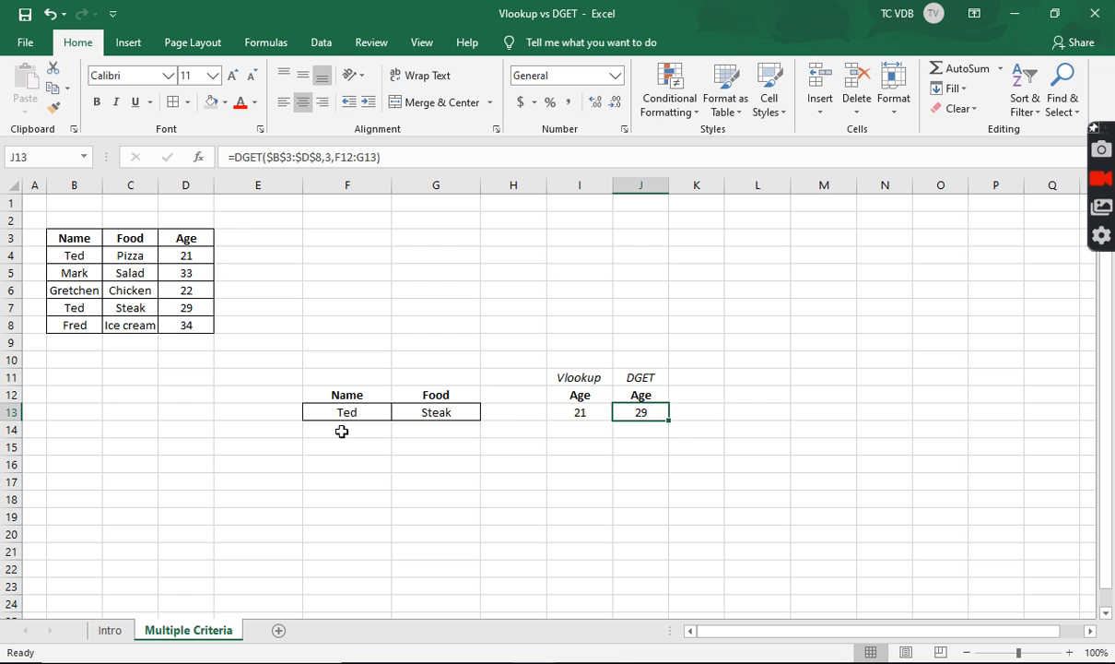
click(581, 410)
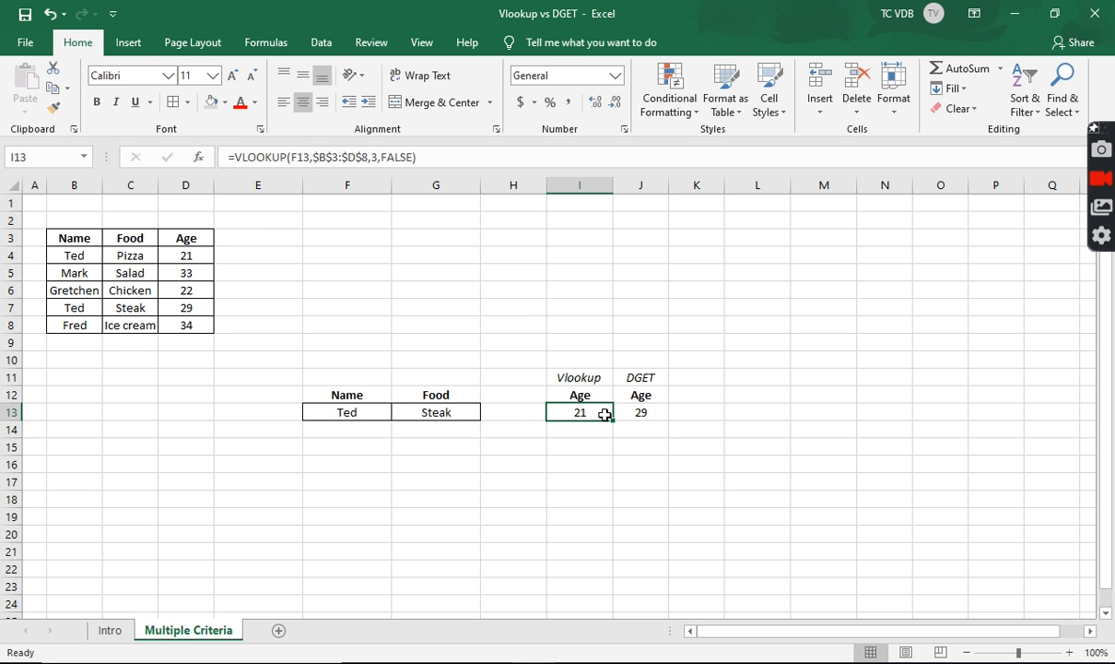
click(305, 156)
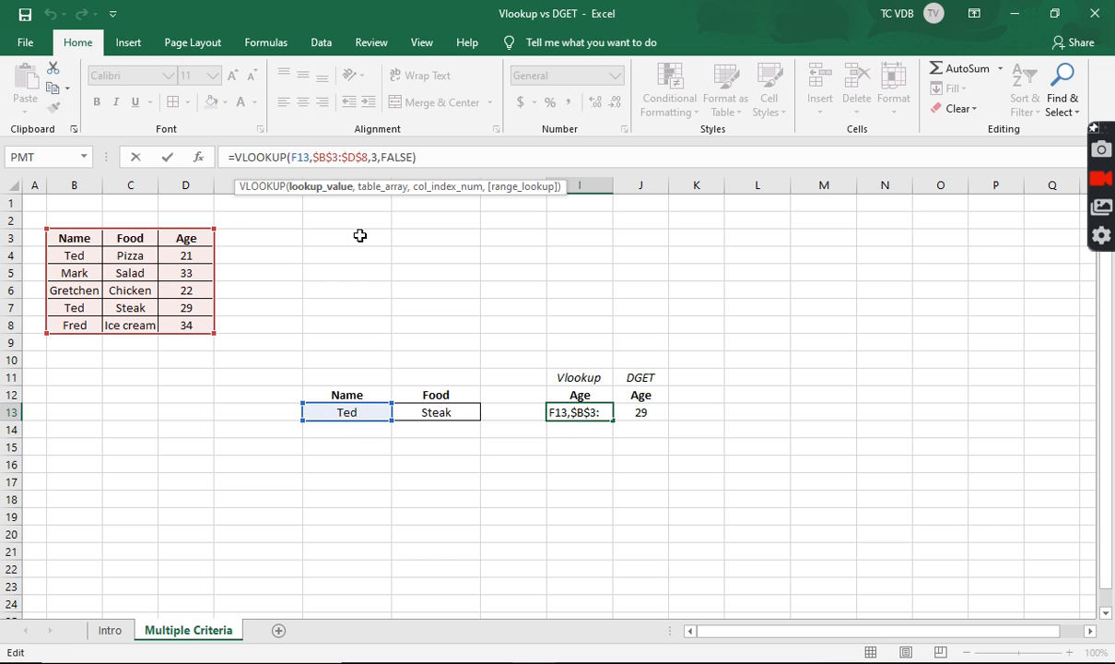
click(578, 442)
click(588, 396)
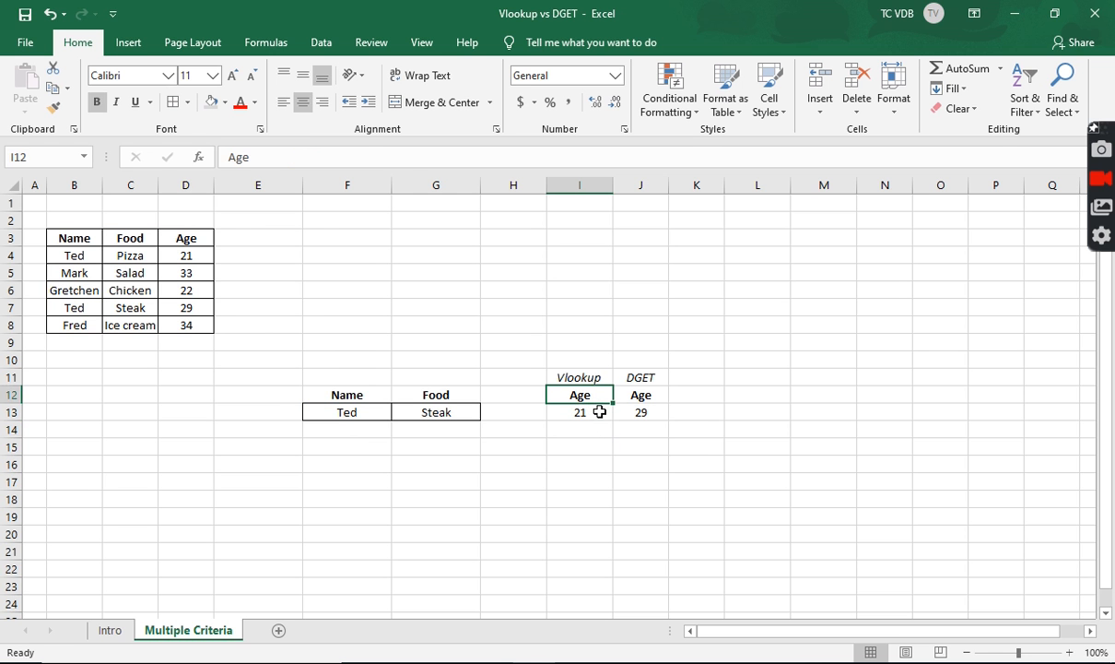
click(598, 411)
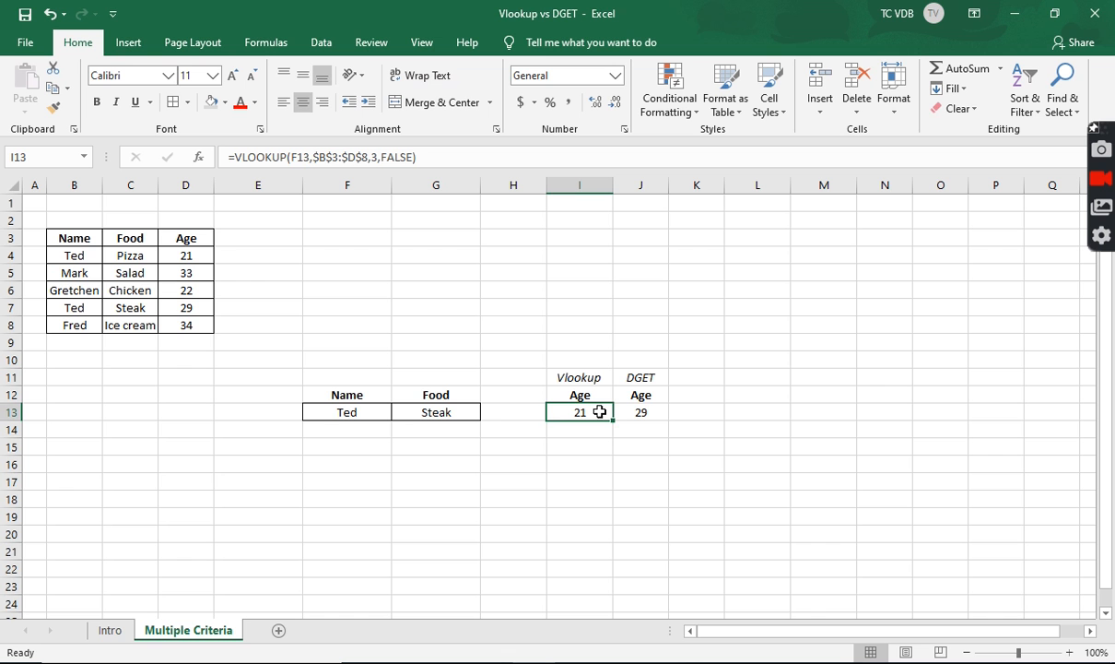
Change the lookup value of the VLOOKUP in I13 to F13&G13 so it combines name and food
click(528, 416)
key(Right)
click(309, 158)
text(&)
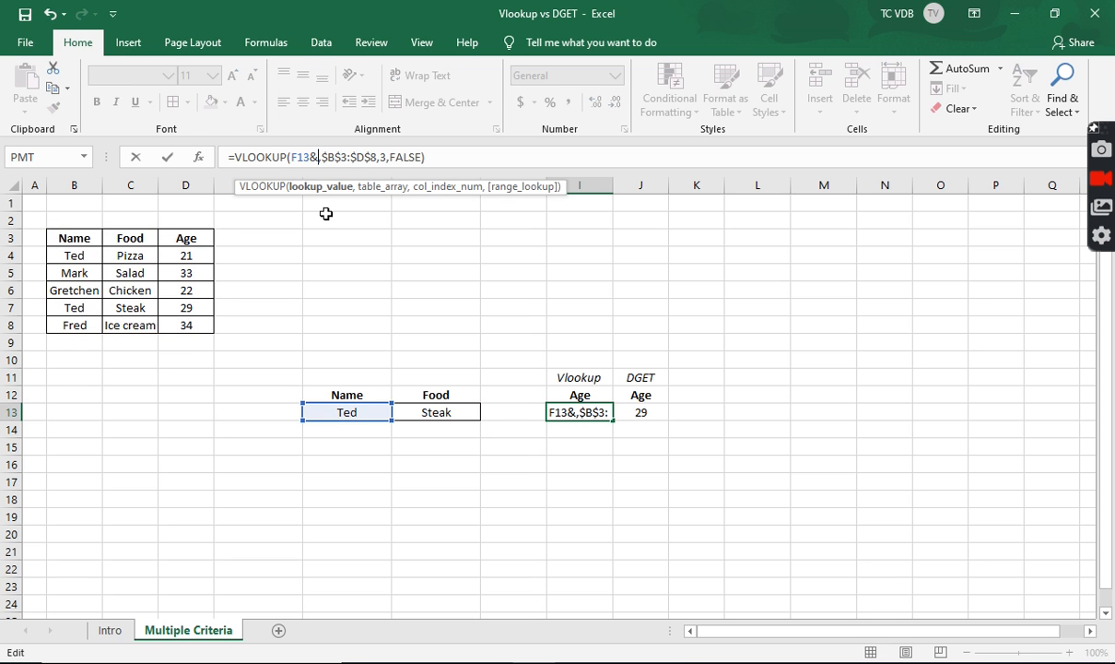
click(439, 415)
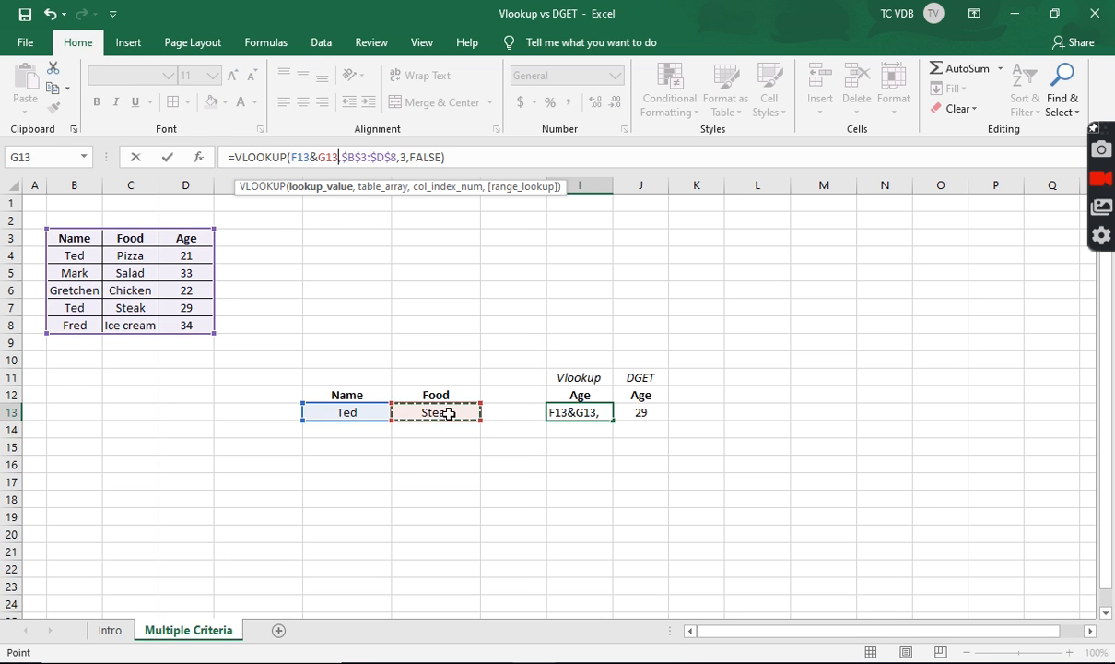
key(Return)
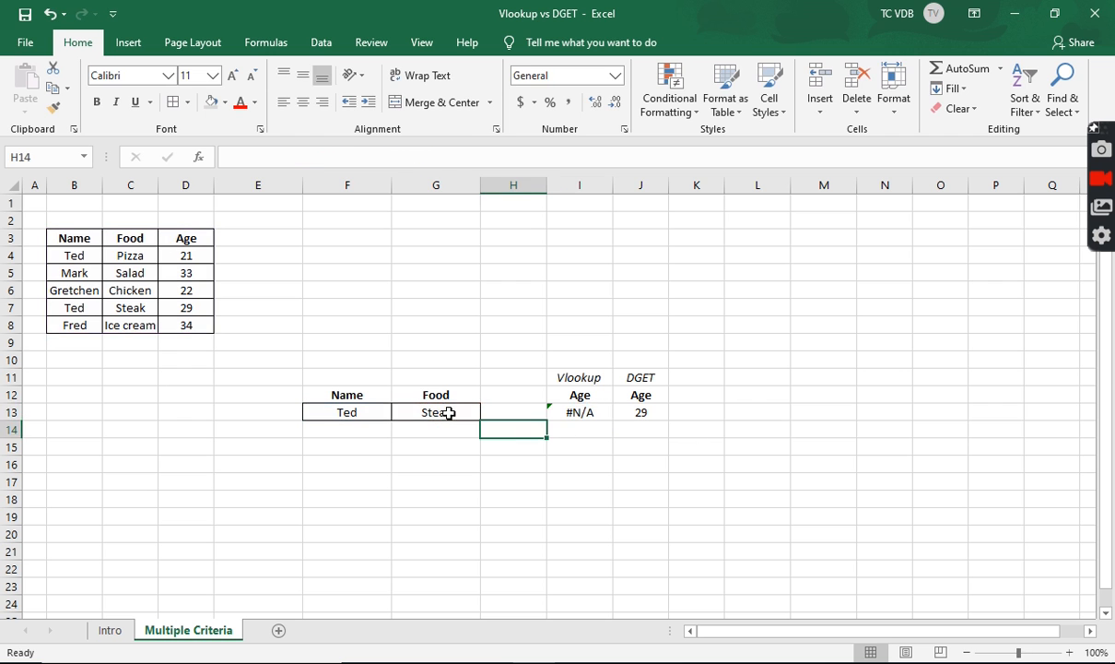
Insert a blank column between the Food and Age columns of the data table
click(604, 412)
click(473, 157)
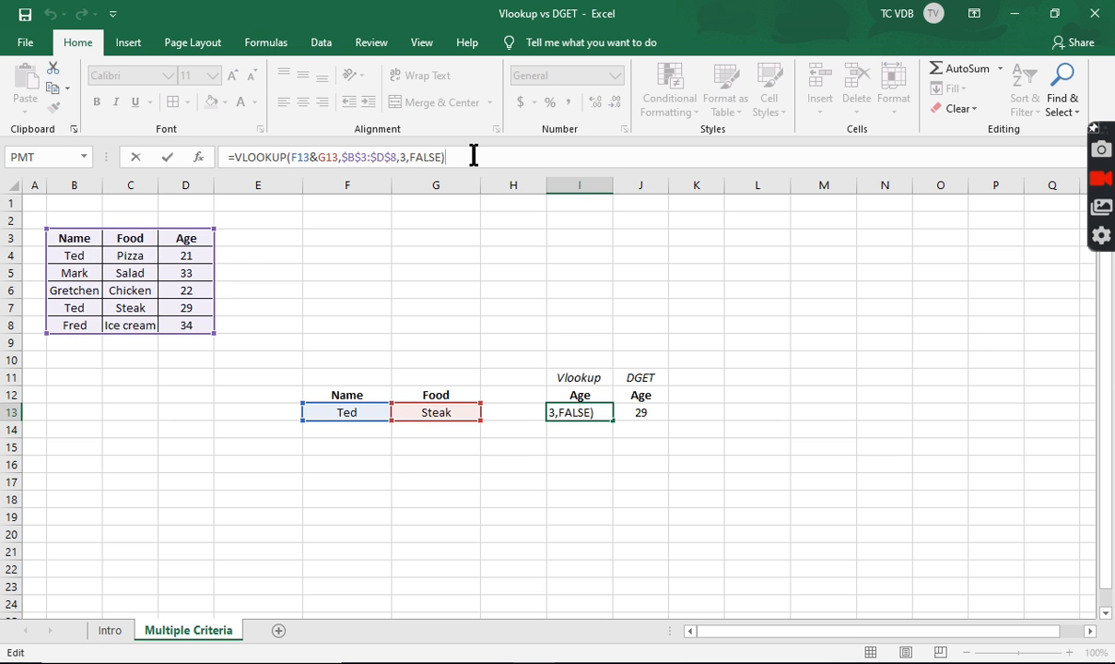
click(140, 254)
right_click(184, 188)
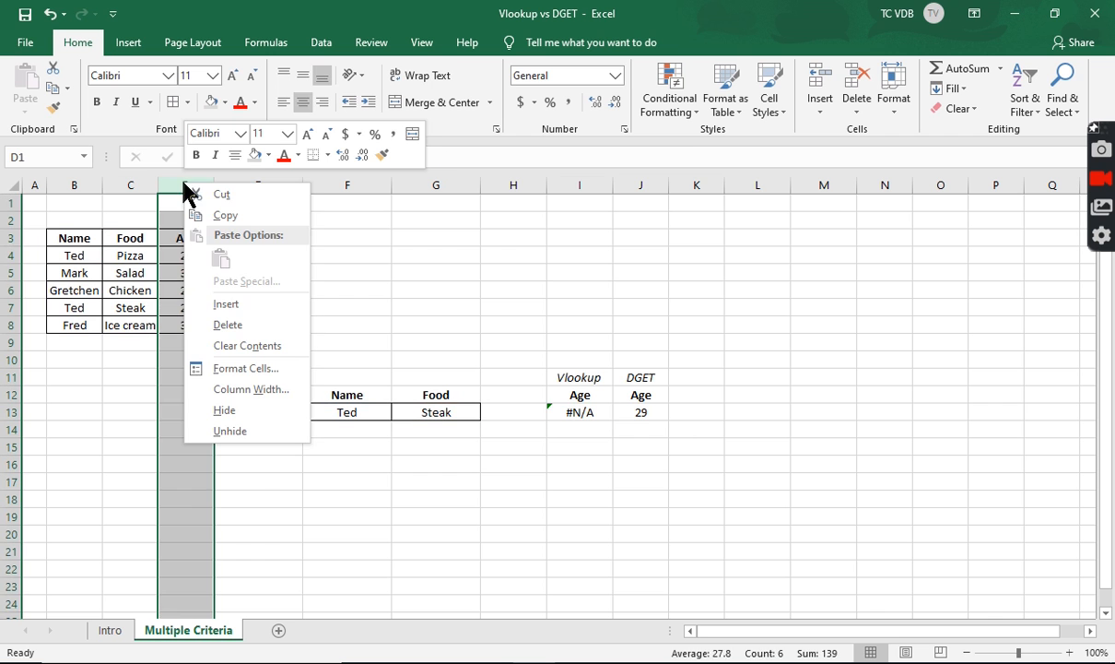
click(221, 302)
click(203, 257)
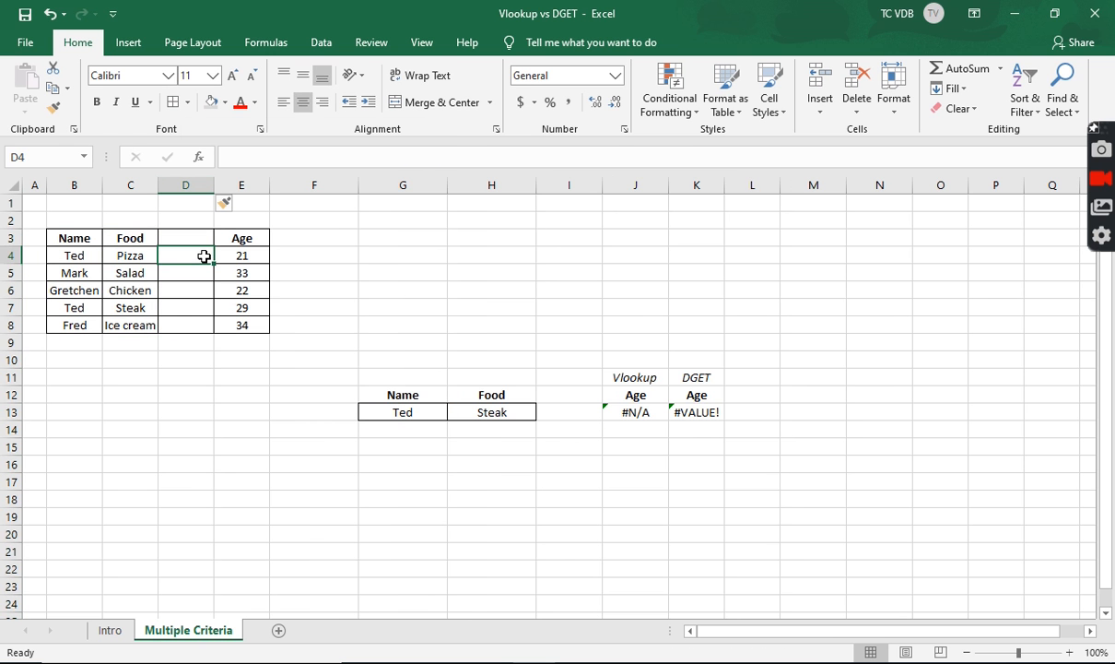
Enter a CONCATENATE formula in D4 that joins the name in B4 and the food in C4
click(640, 412)
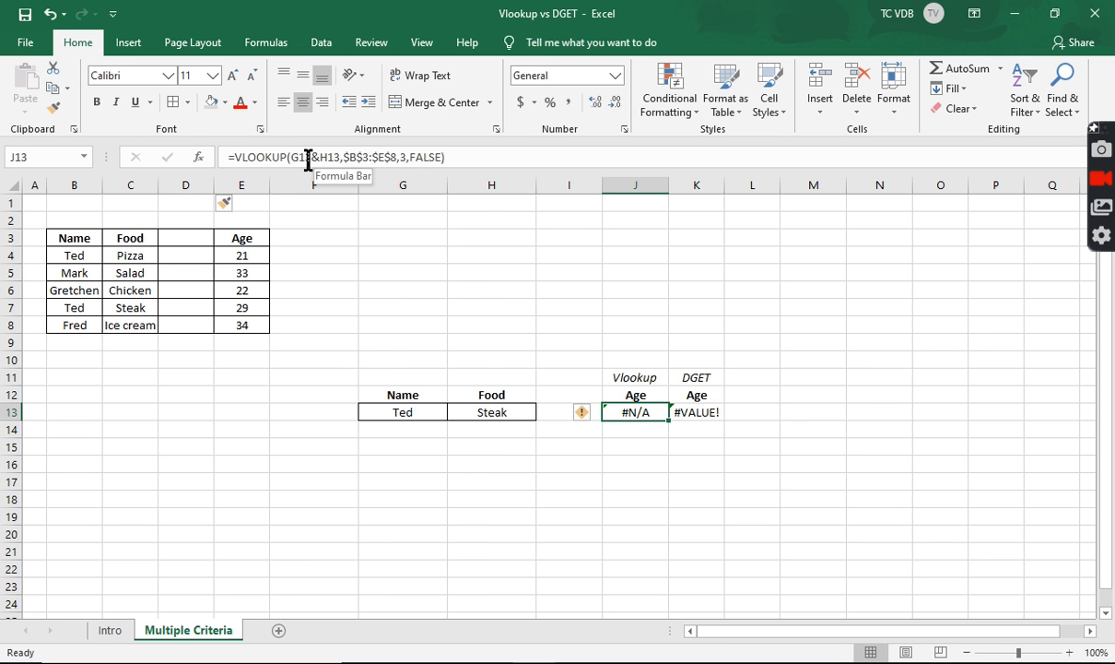
click(182, 259)
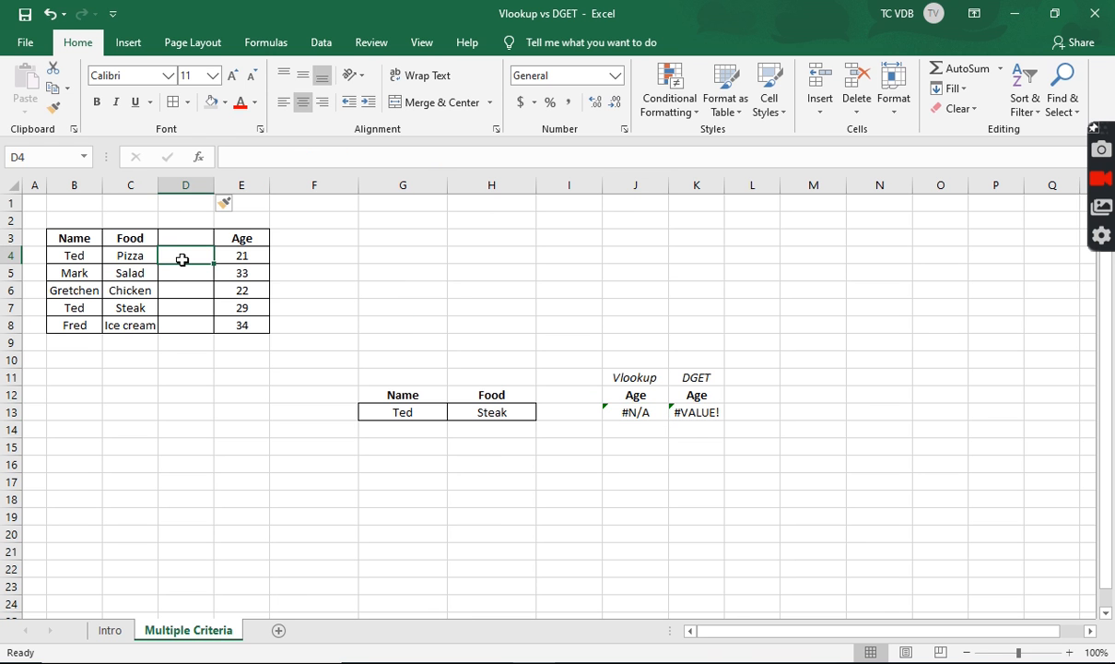
text(=conc)
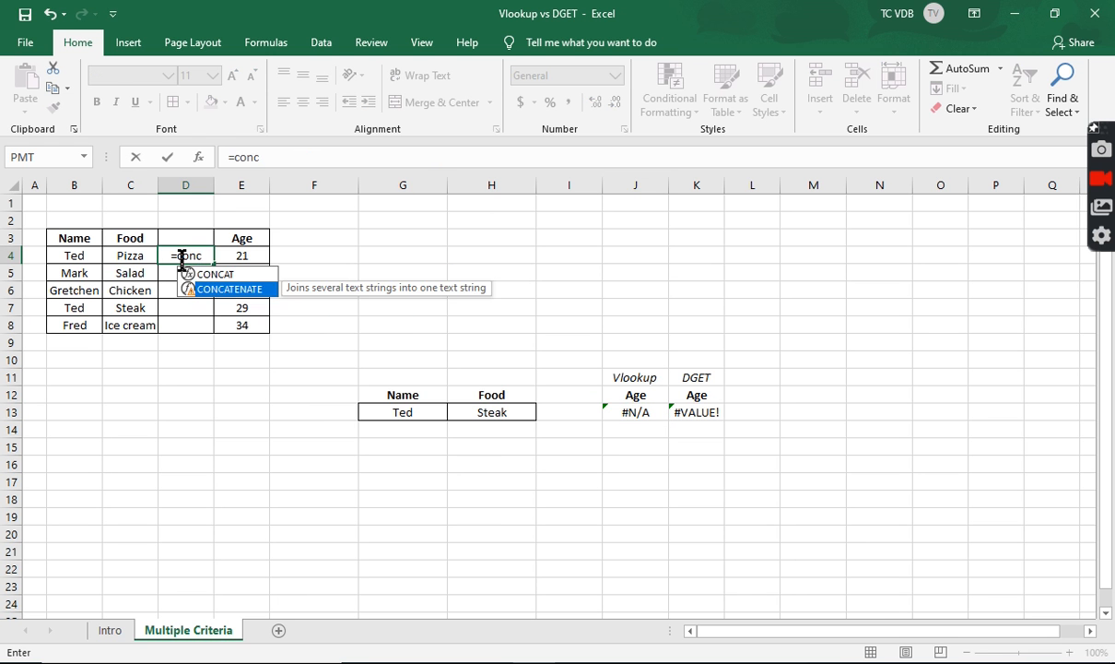
key(Tab)
key(Up)
key(Down)
key(Left)
key(Left)
text(,)
key(Left)
key(Return)
Fill the D4 formula down through D8 and fit column D's width to its contents
click(179, 256)
double_click(212, 263)
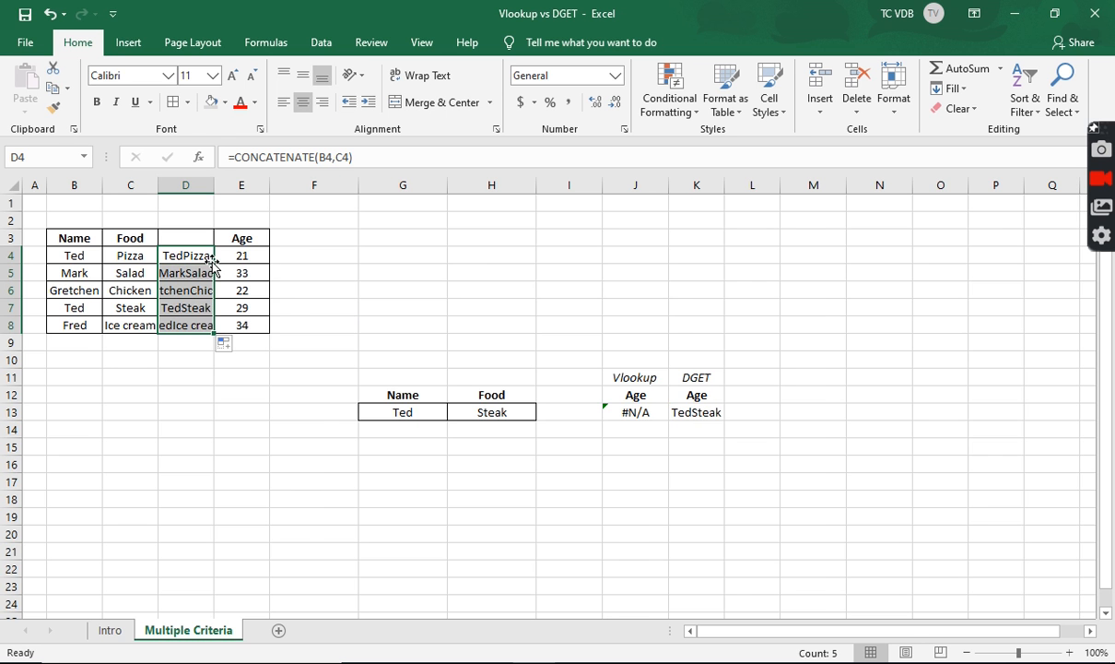
double_click(212, 183)
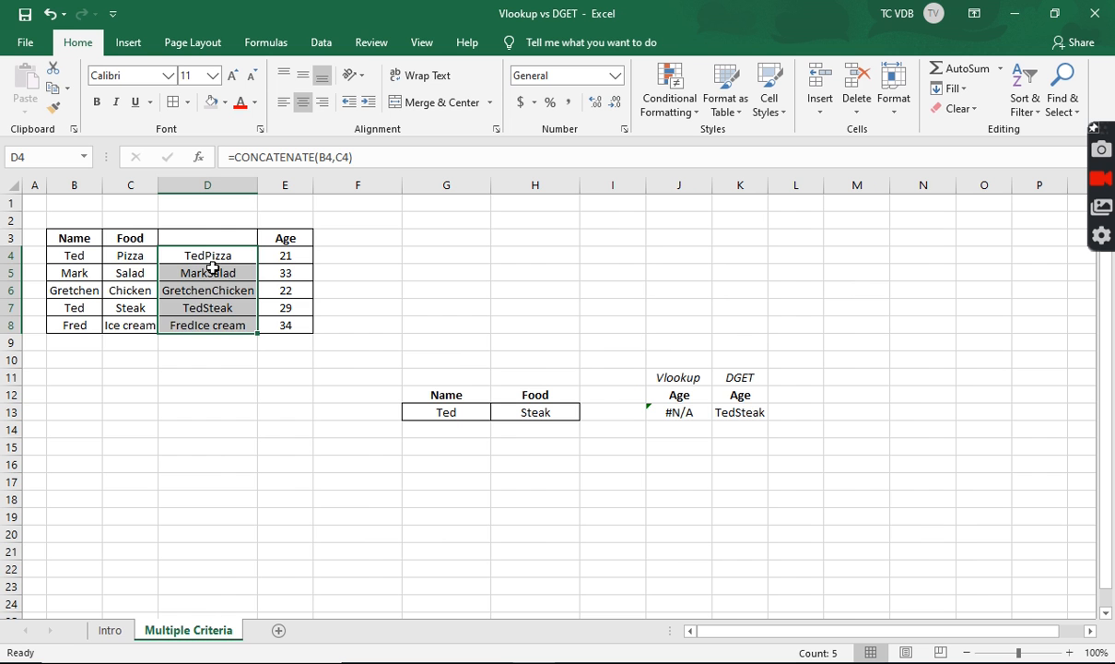
Change the VLOOKUP in J13 to use table array $D$3:$E$8 and column index 2
click(687, 419)
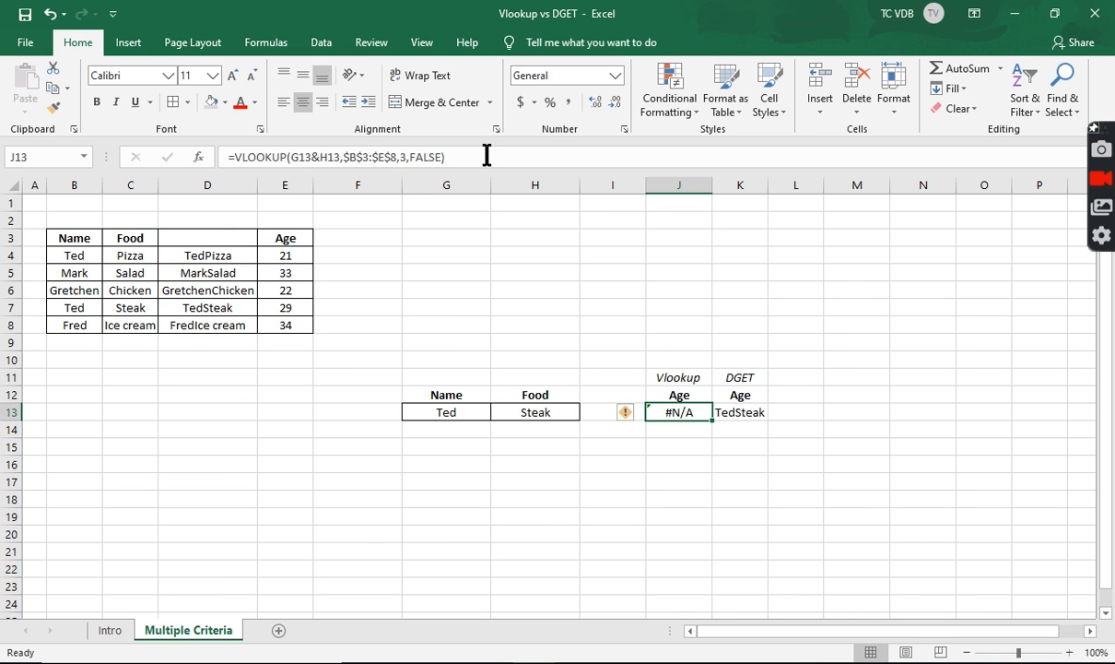
click(485, 156)
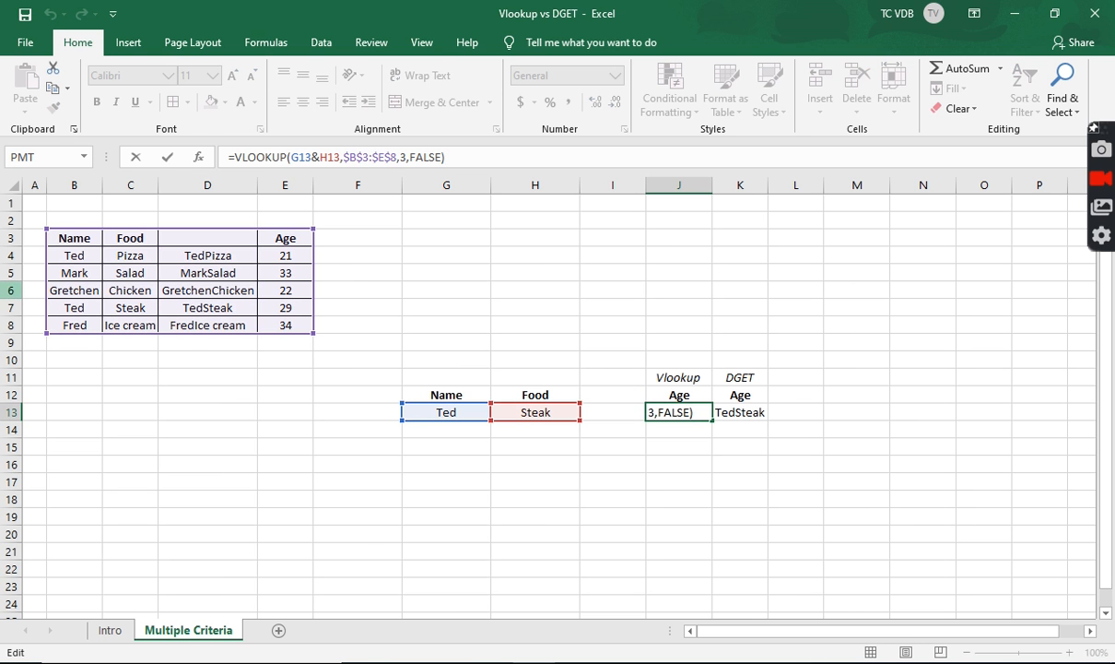
drag(48, 230, 161, 231)
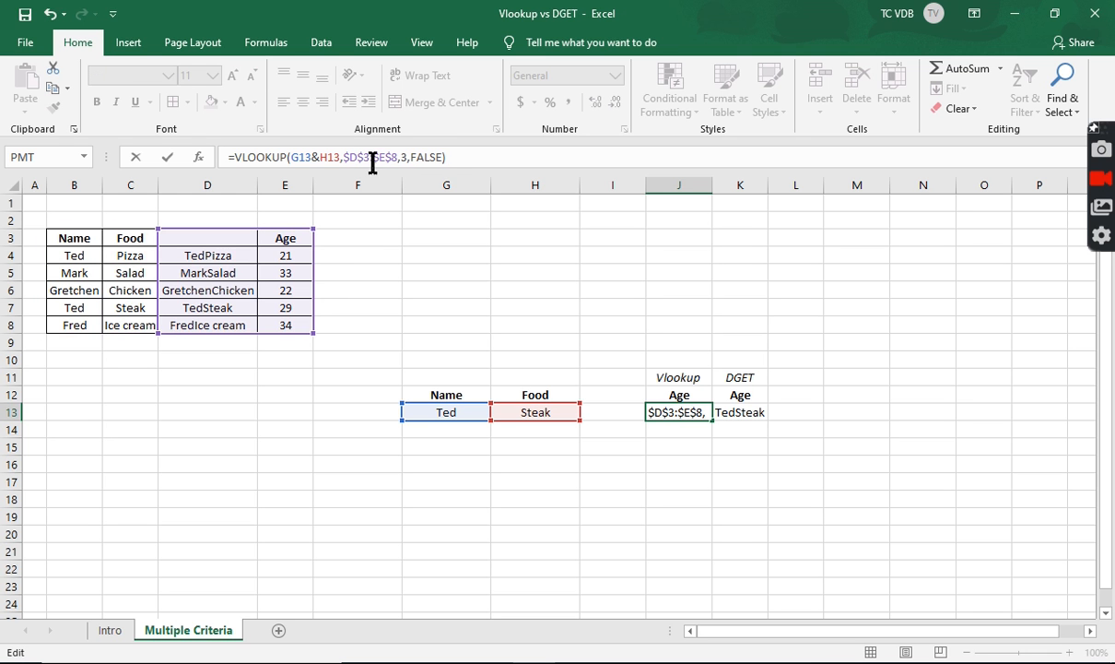
double_click(404, 157)
text(2)
key(Return)
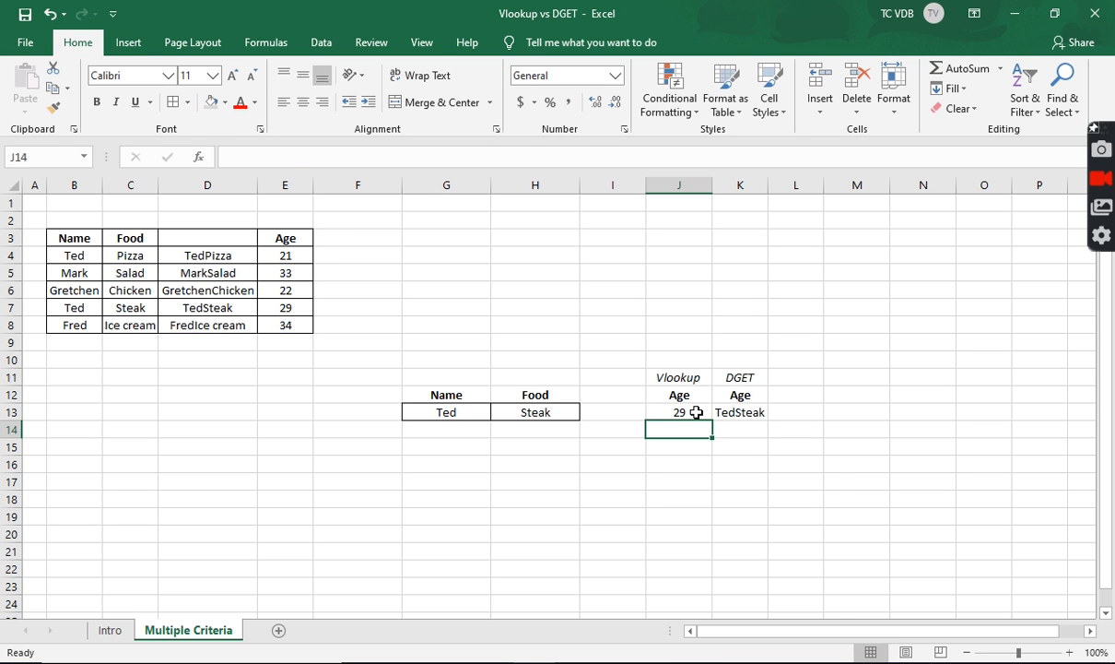
Examine the VLOOKUP formula in J13, checking its combined lookup value, table array and column index against the helper column
click(696, 412)
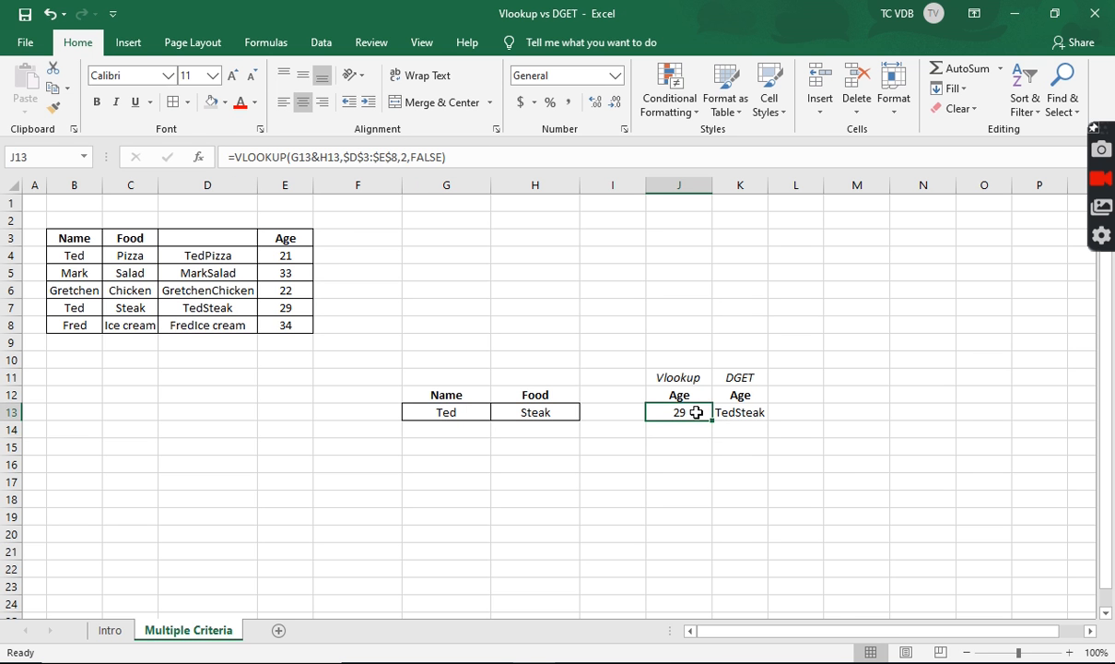
click(233, 256)
click(700, 422)
click(693, 412)
click(480, 161)
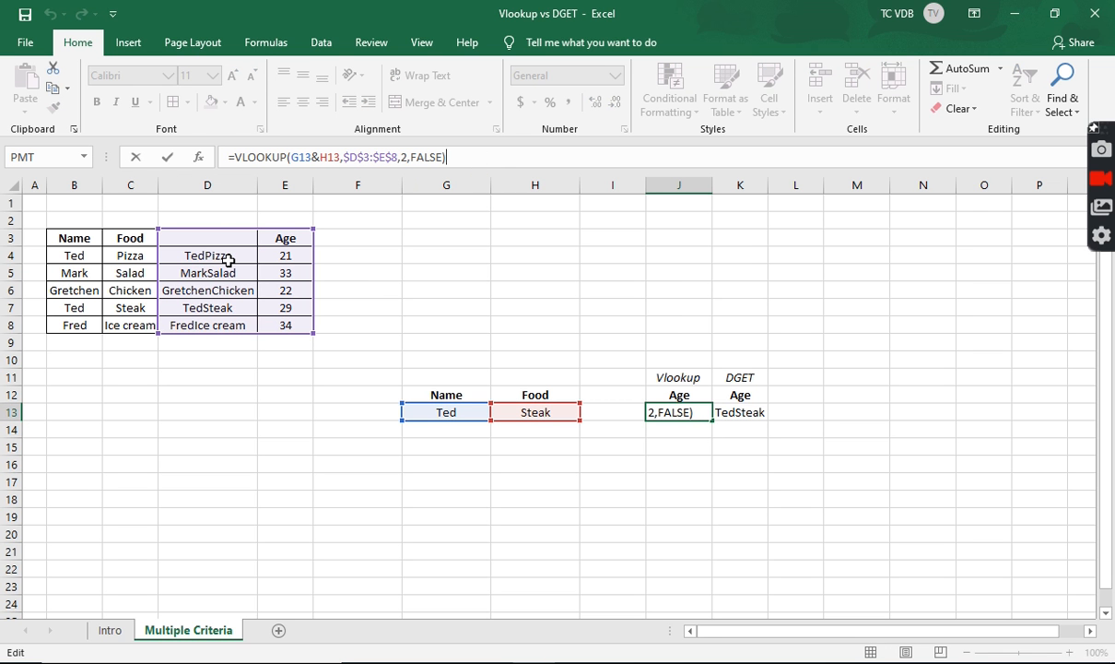
click(358, 157)
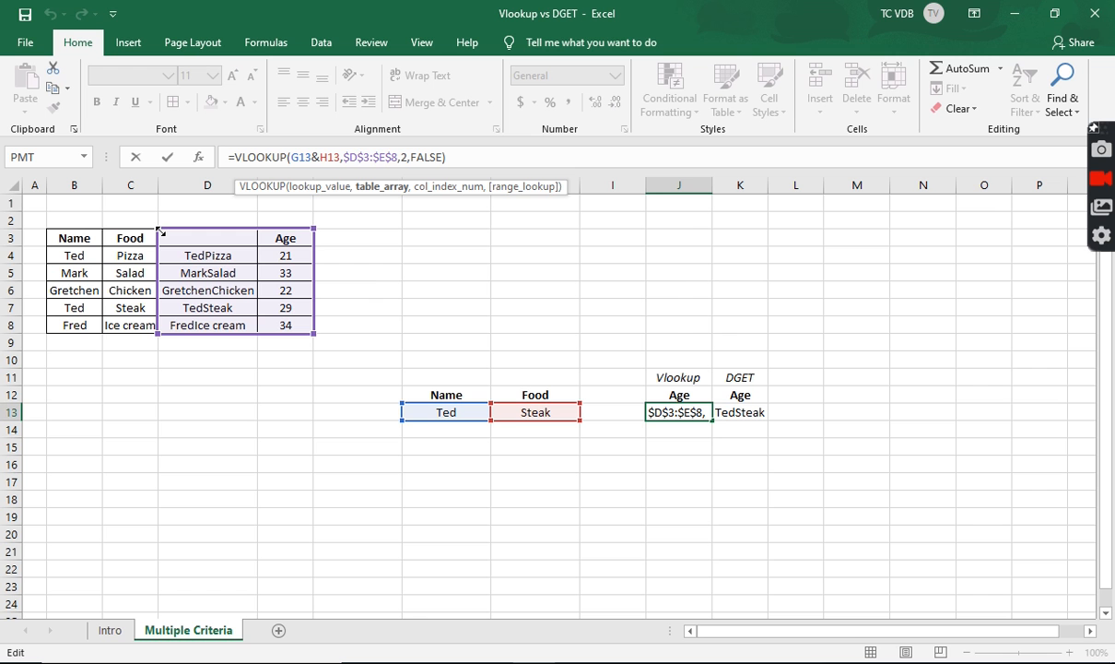
drag(161, 231, 189, 242)
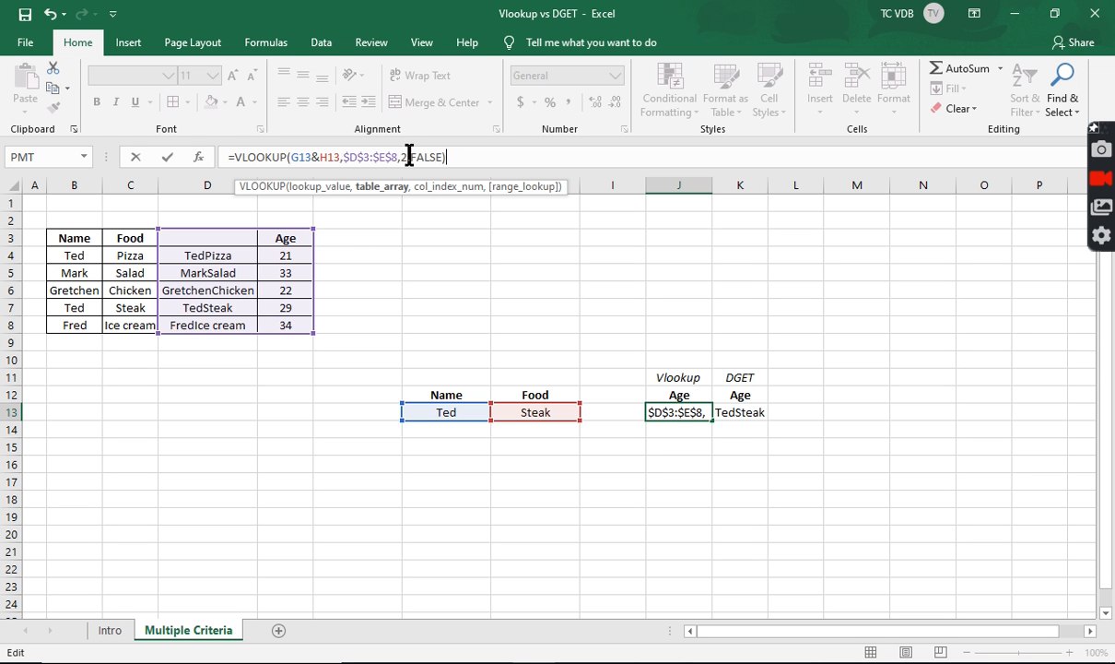
key(Return)
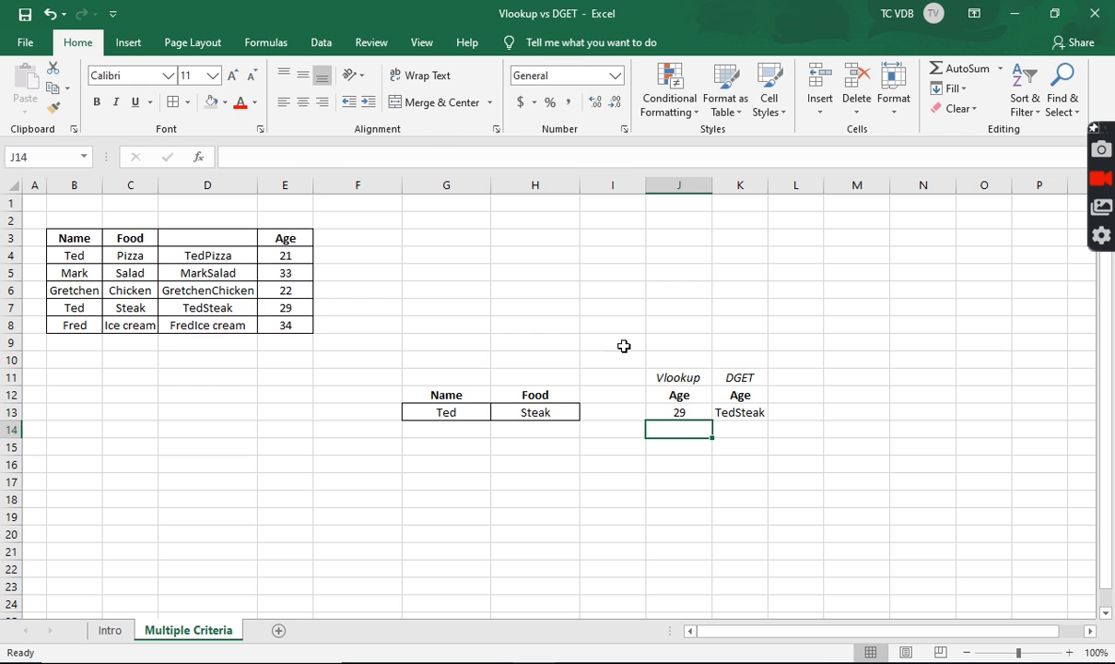
Change the field argument of the DGET formula in K13 to 4 so it returns the Age column
click(682, 410)
click(753, 420)
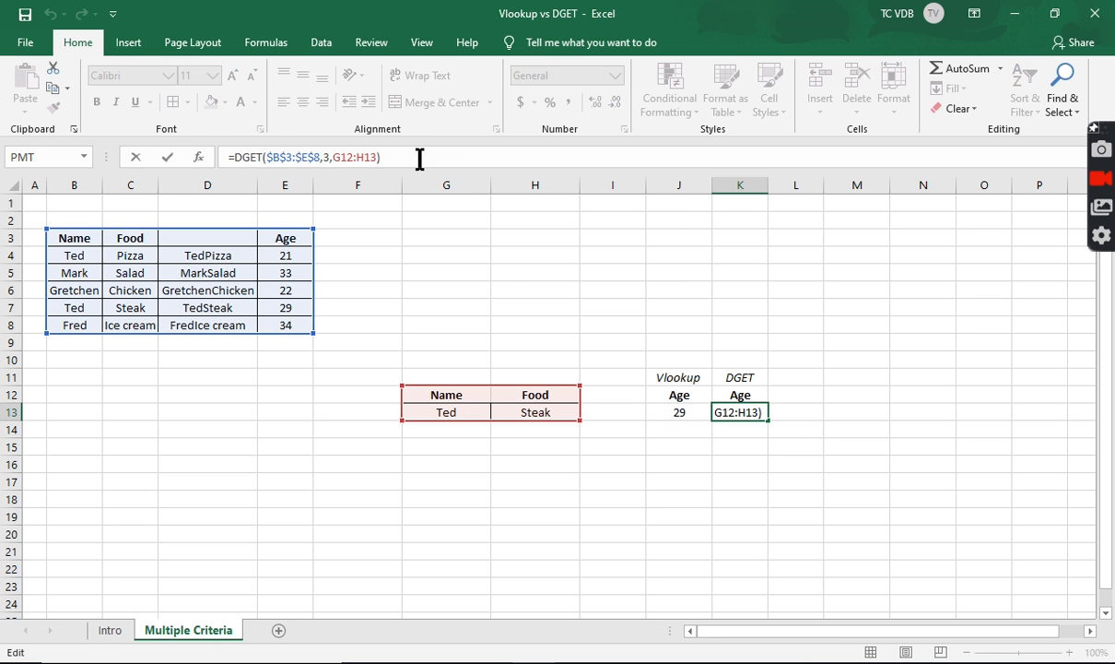
click(326, 155)
key(Return)
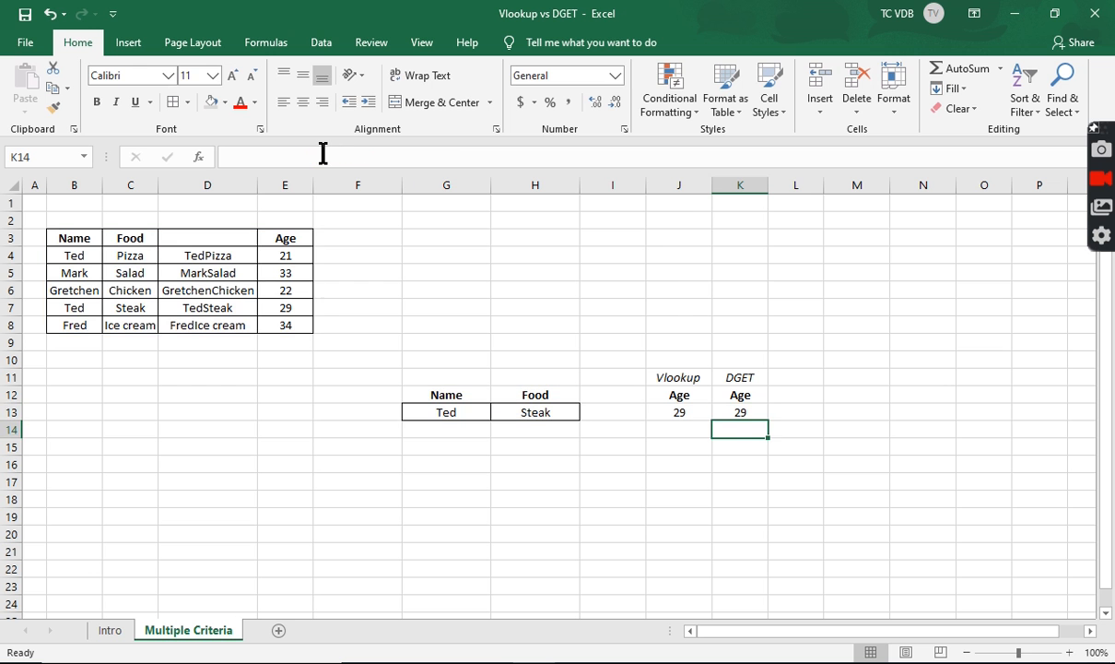
click(717, 412)
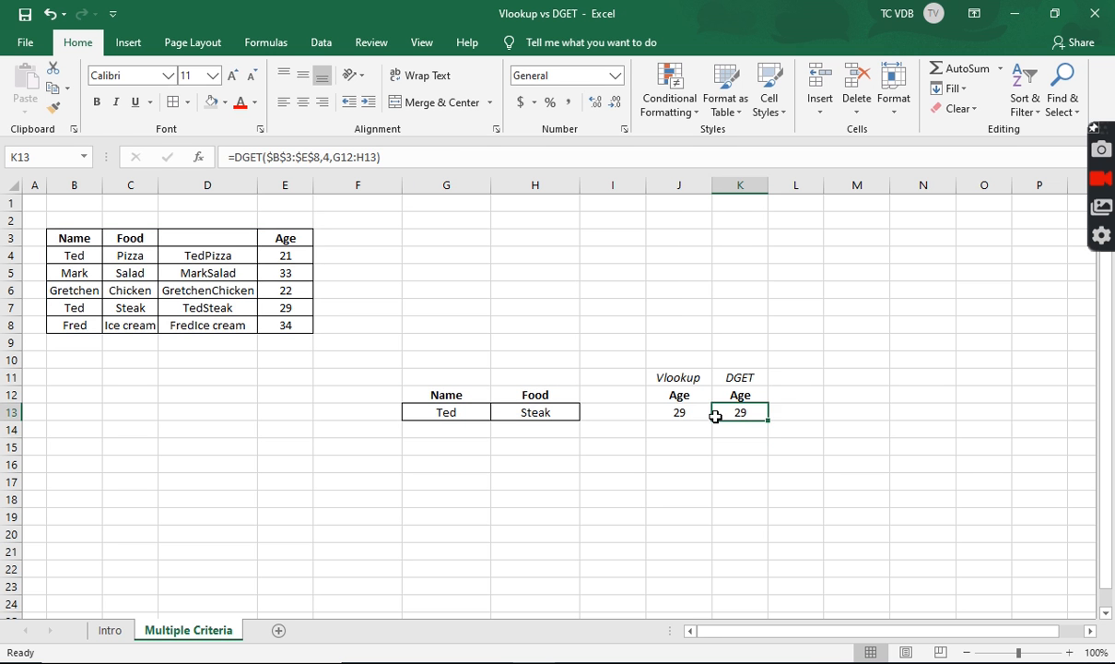
Highlight the matching record in B7:E7 with yellow fill and check the formulas in J13 and K13 against it
click(673, 408)
drag(82, 307, 299, 308)
click(225, 102)
click(251, 239)
click(668, 409)
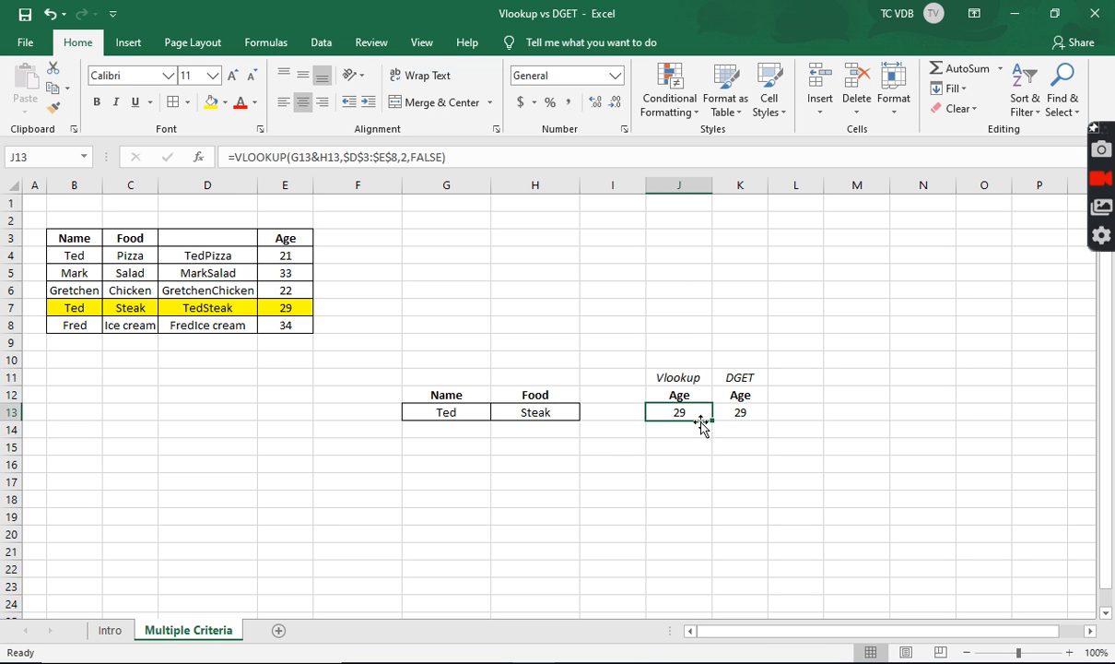
click(750, 413)
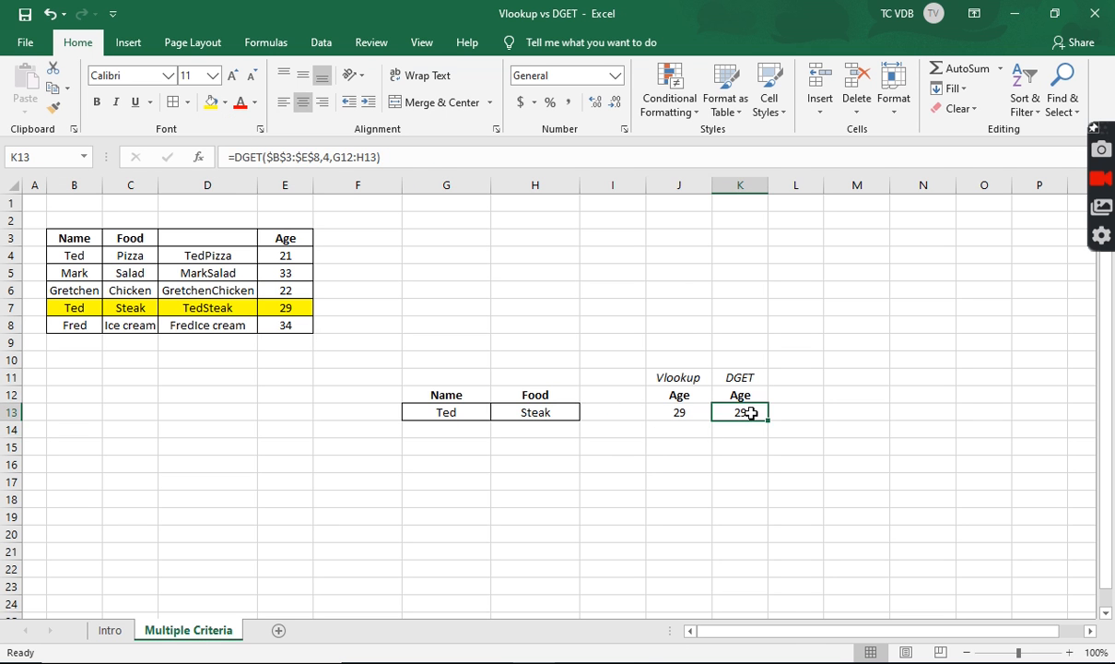
click(665, 413)
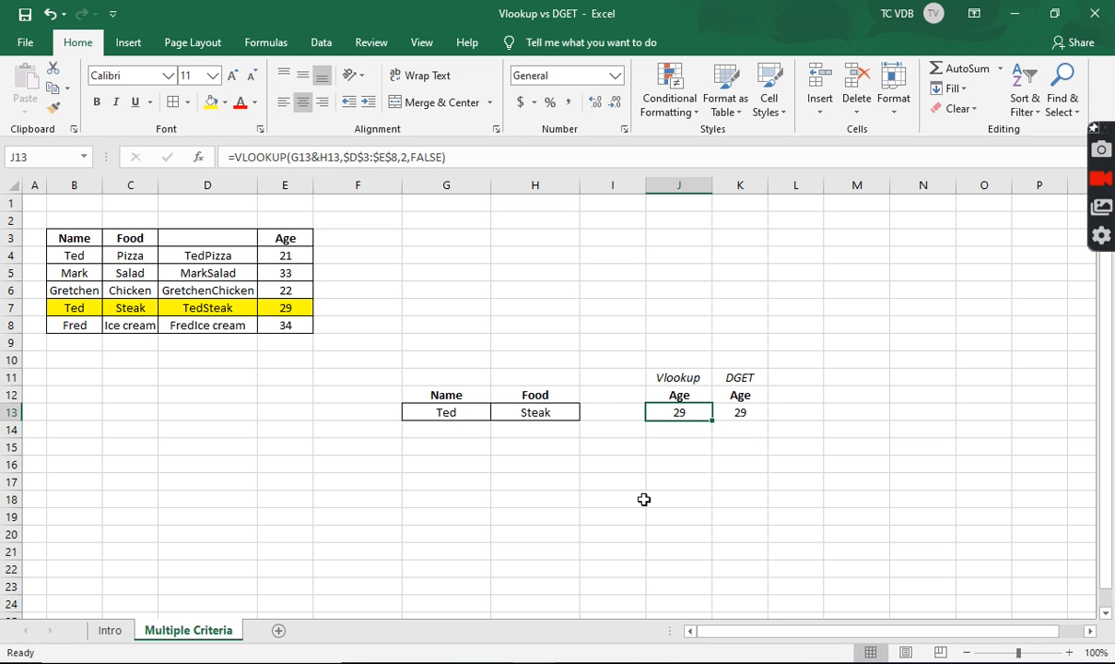